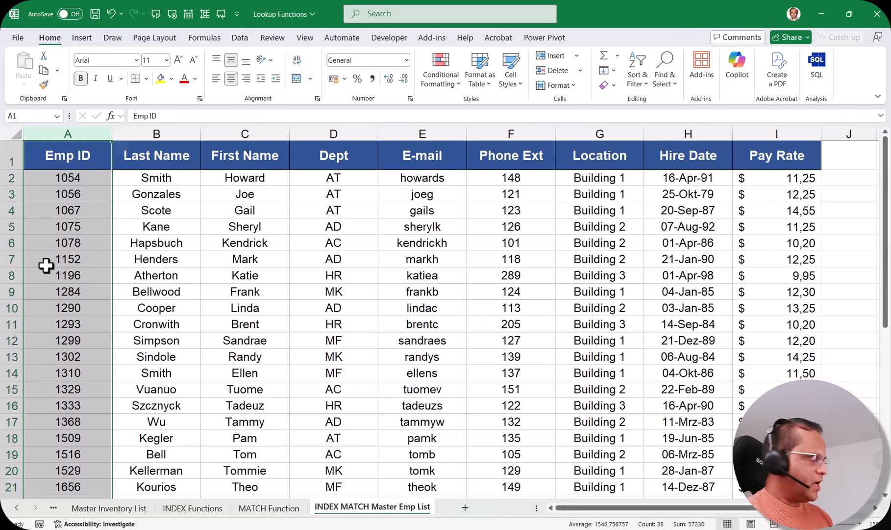
Review Emp IDs 1054, 1284, 1333 and 1529 in the master list's Emp ID column
click(73, 179)
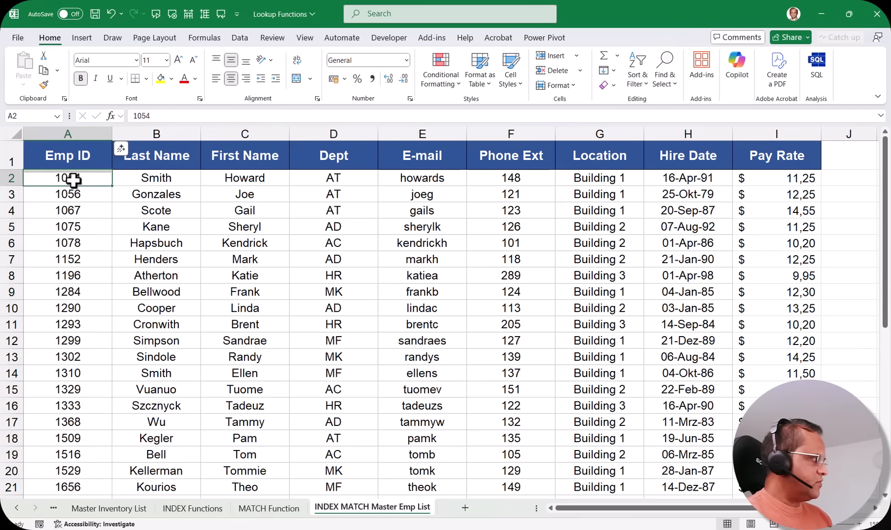
click(73, 291)
click(70, 404)
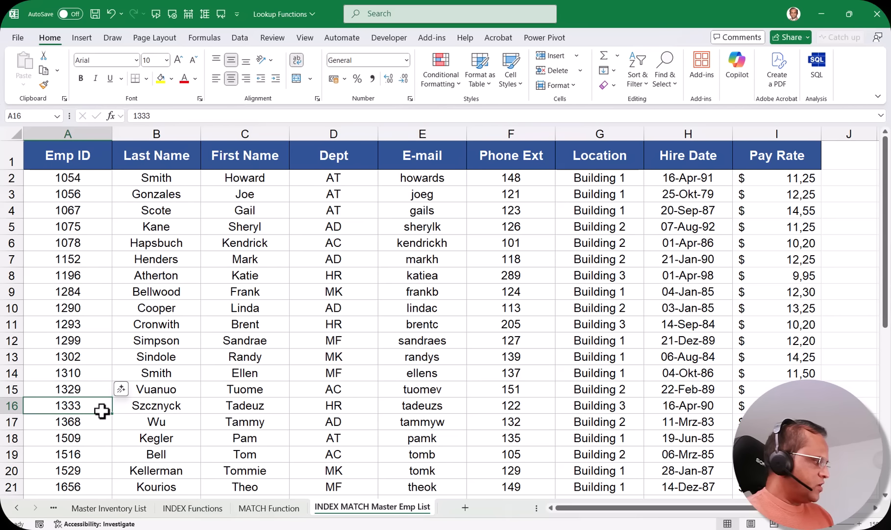
click(73, 468)
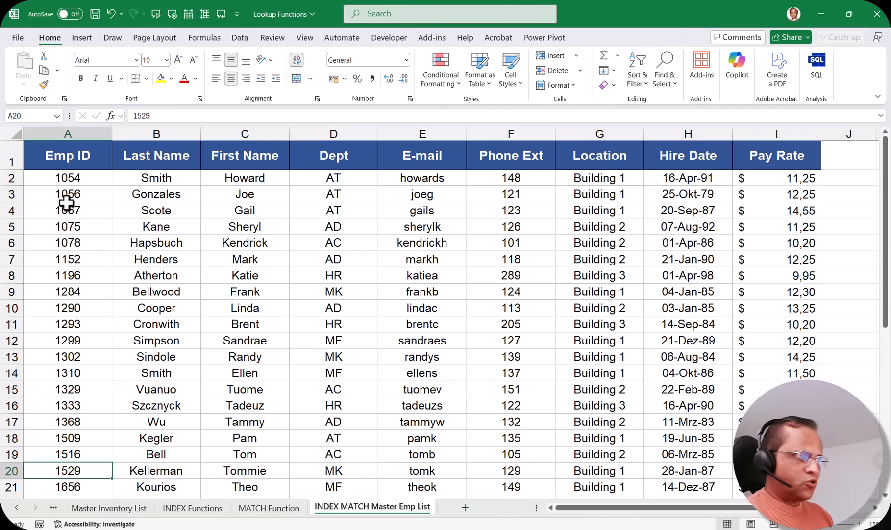
click(91, 132)
Start a MATCH formula in C27 on the MATCH Function sheet
click(269, 508)
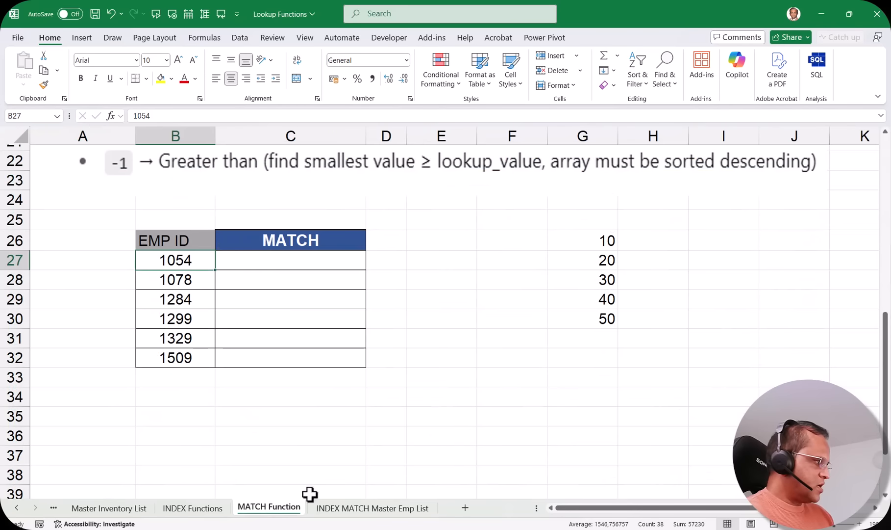
click(290, 263)
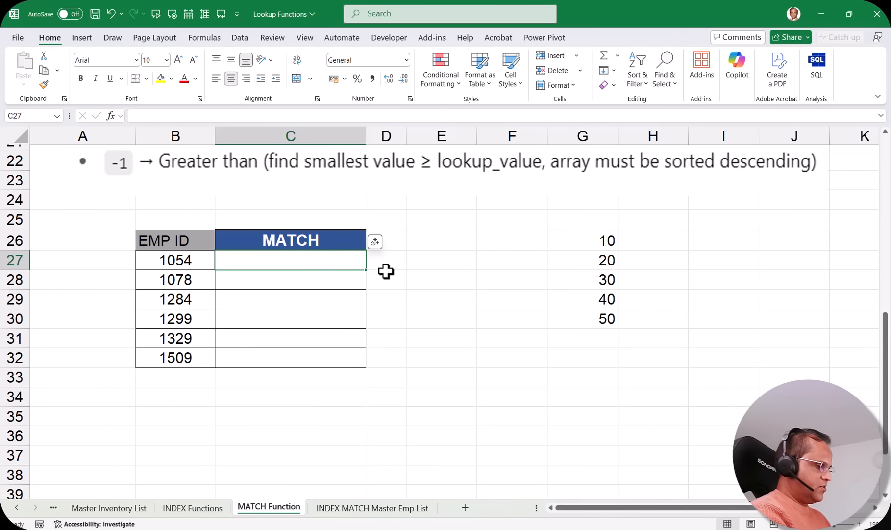
text(=match)
key(Tab)
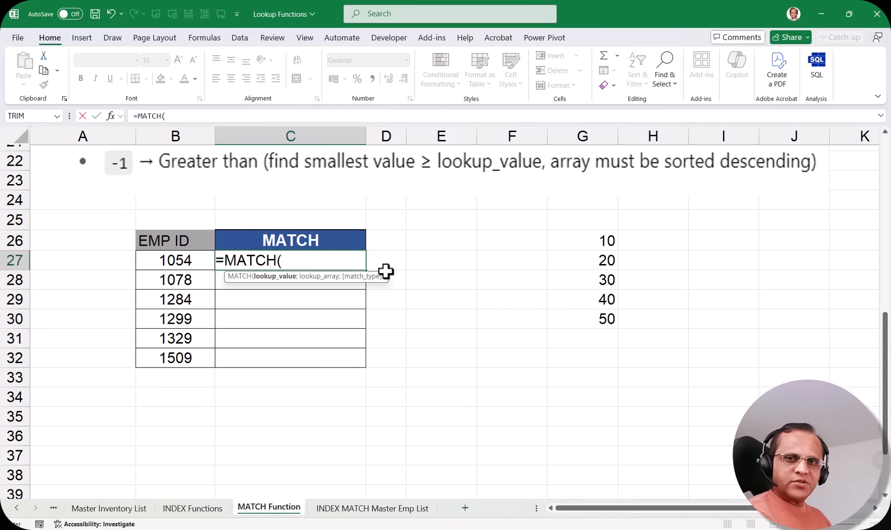
In MATCH's arguments, set lookup value B27 and lookup array 'INDEX MATCH Master Emp List'!A:A
click(110, 116)
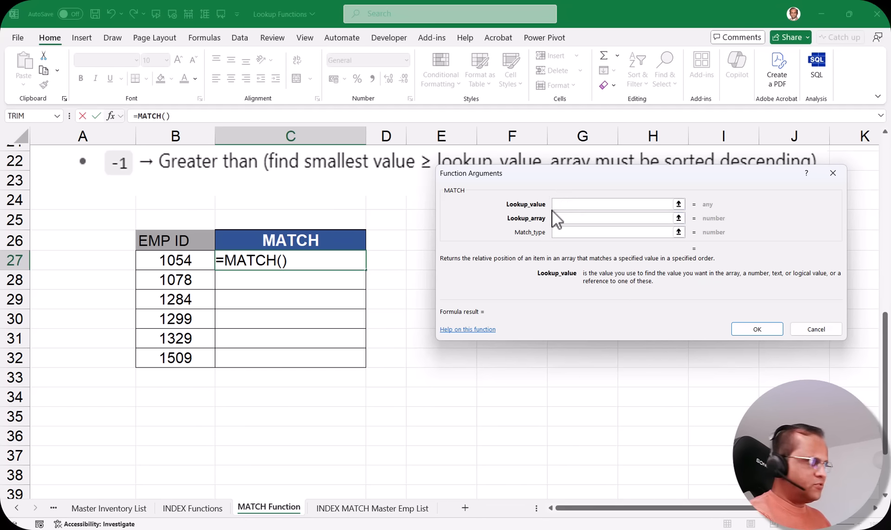
click(177, 263)
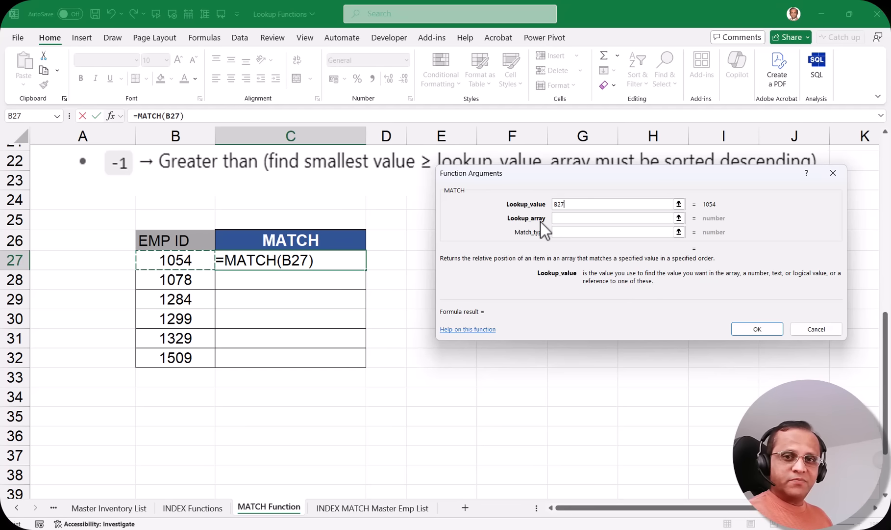
click(567, 220)
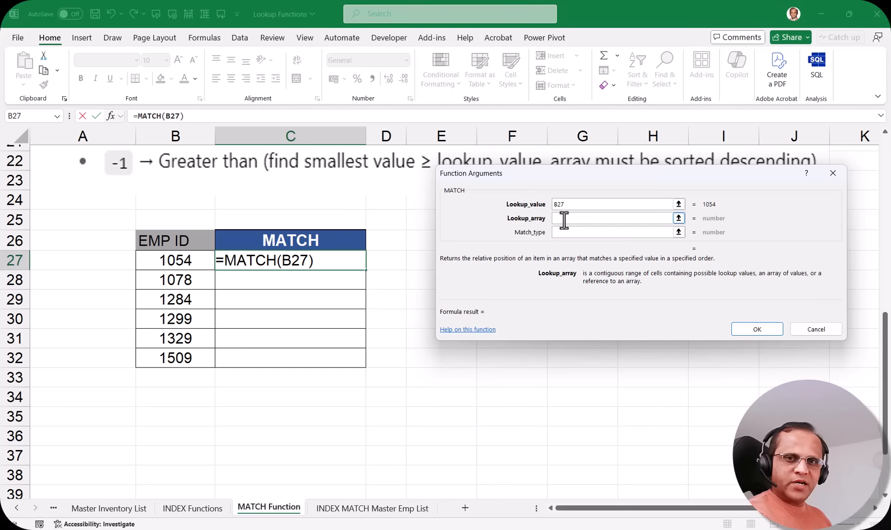
click(371, 509)
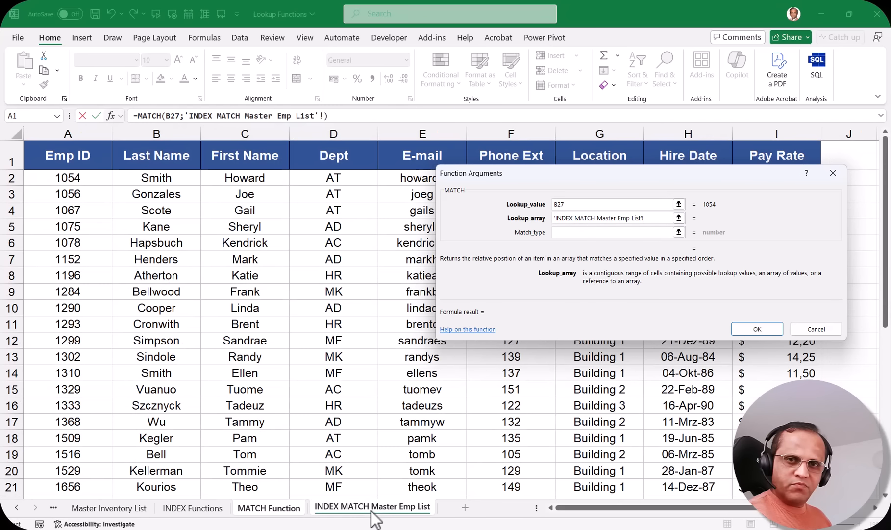
click(89, 129)
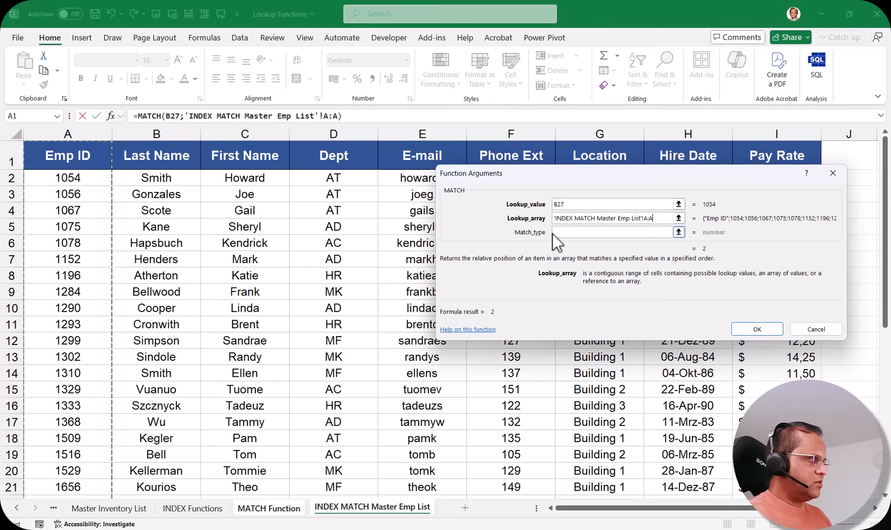
Try match types 0, 1 and -1, then settle on 0 (exact) and confirm the formula
click(575, 233)
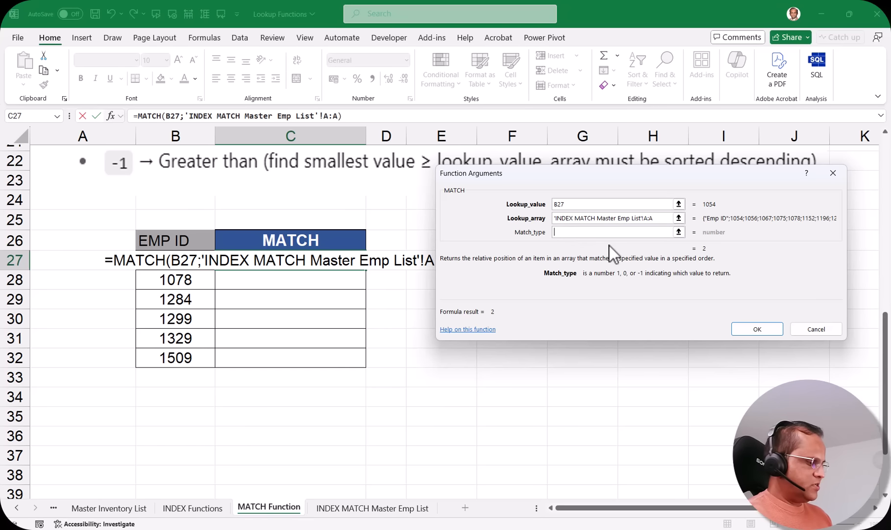
text(0)
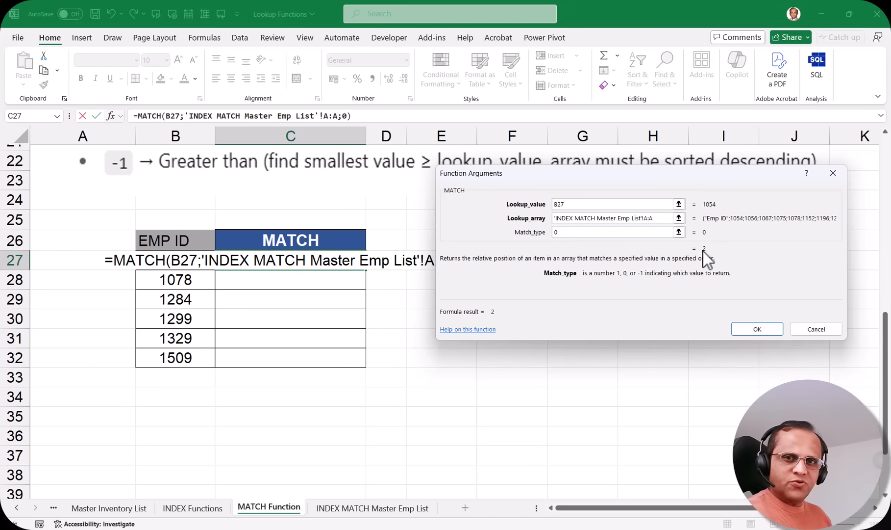
key(BackSpace)
text(1)
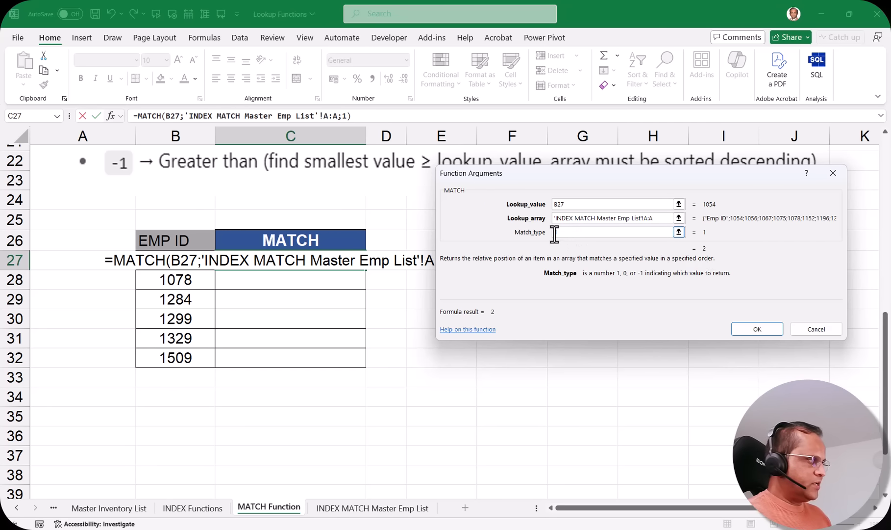
key(BackSpace)
text(-1)
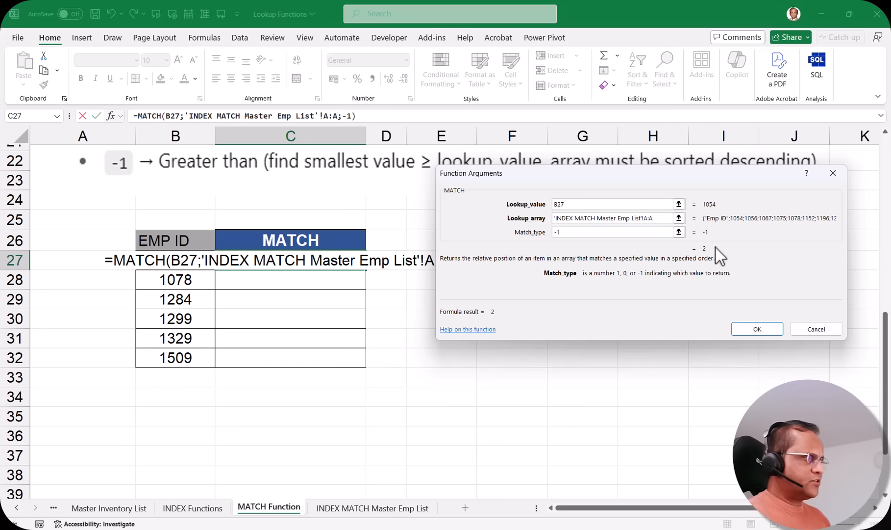
key(BackSpace)
key(BackSpace)
text(0)
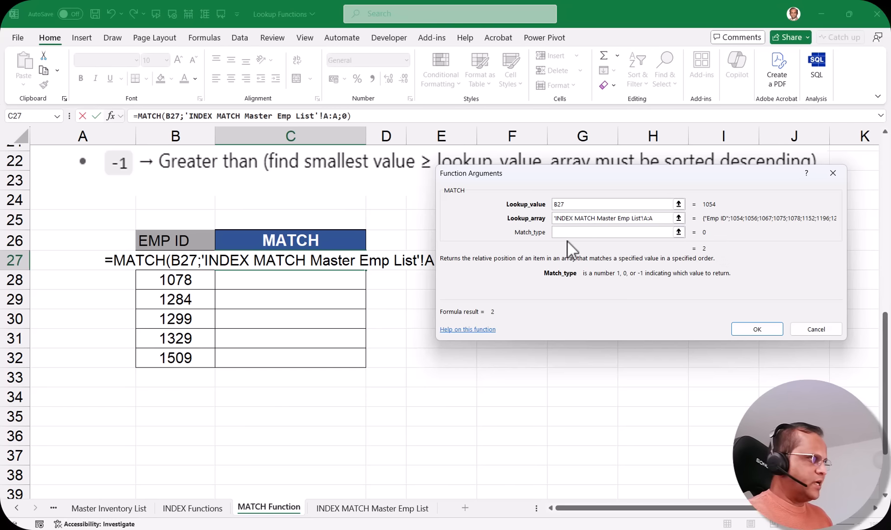
click(756, 329)
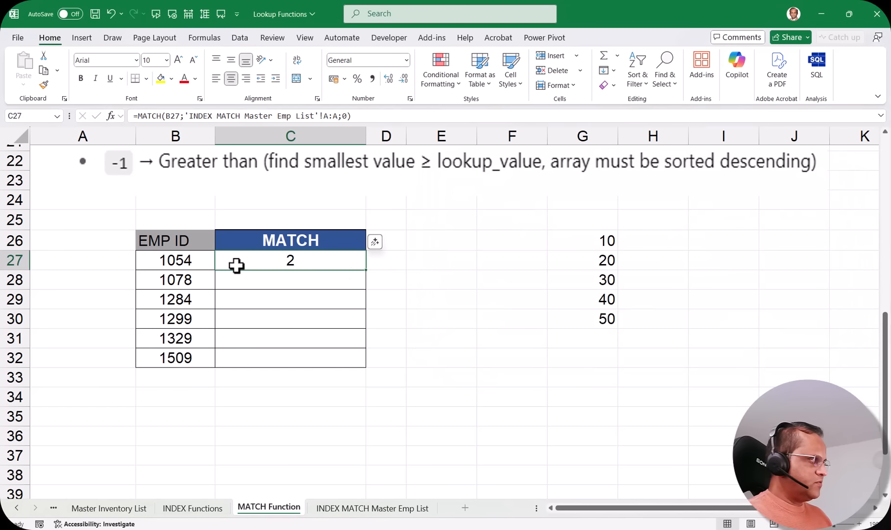
Confirm Emp ID 1054 is in row 2 of the master list, then fill MATCH down to C32
click(375, 510)
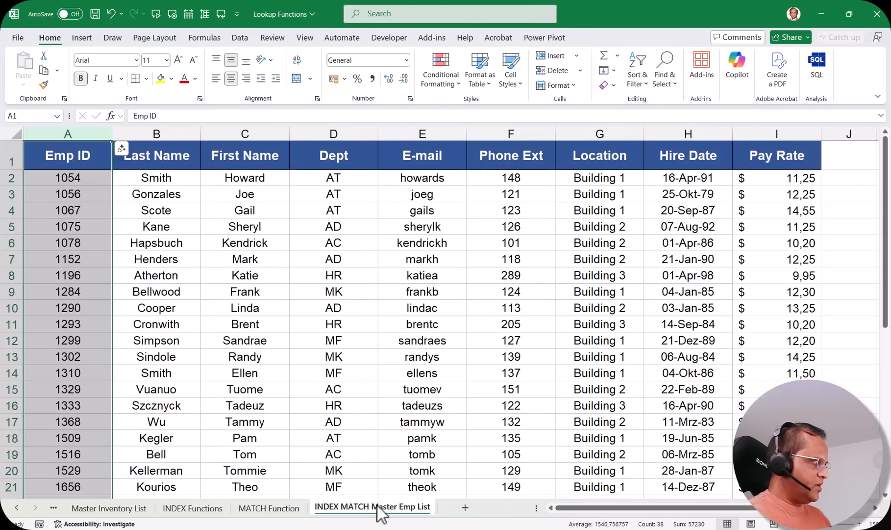
click(99, 176)
click(14, 177)
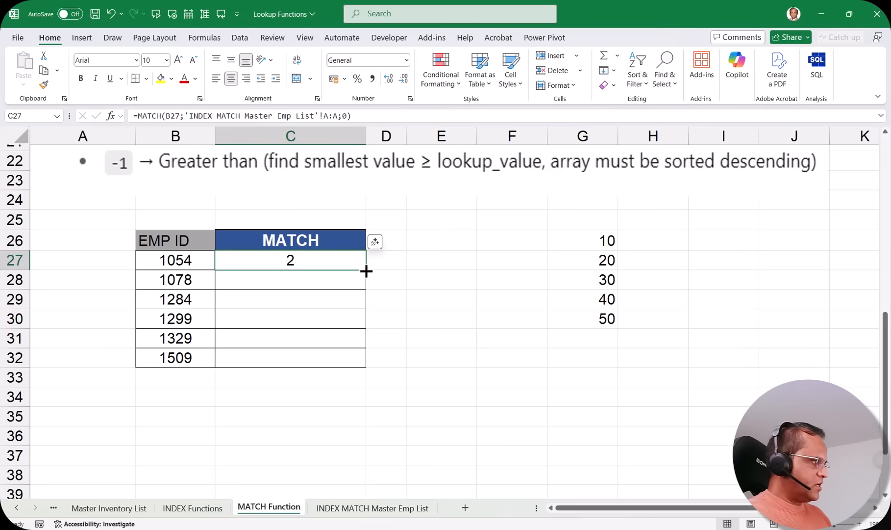
drag(366, 271, 362, 365)
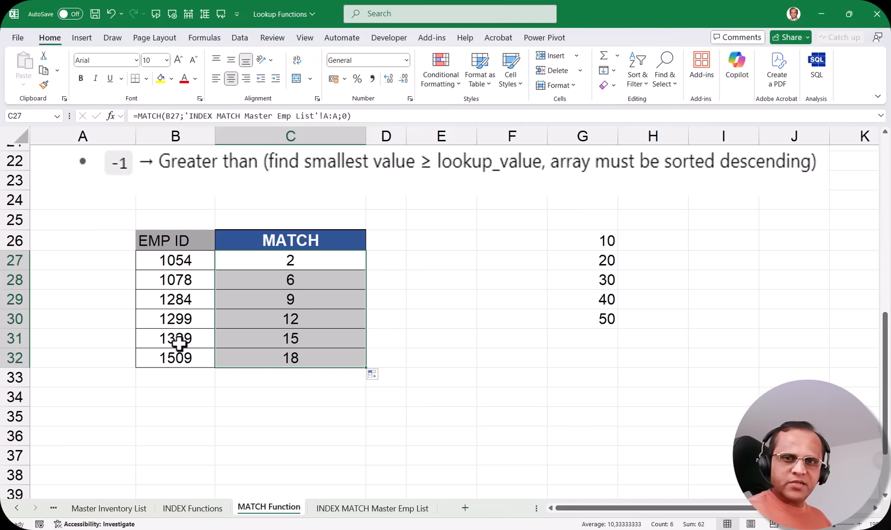
Verify Emp ID 1299's MATCH result in C30 against row 12 of the master list
click(178, 320)
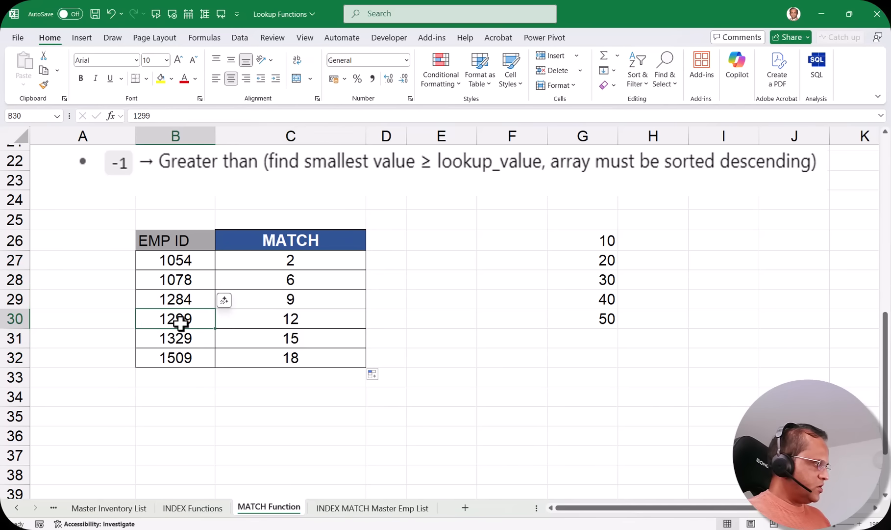
click(294, 318)
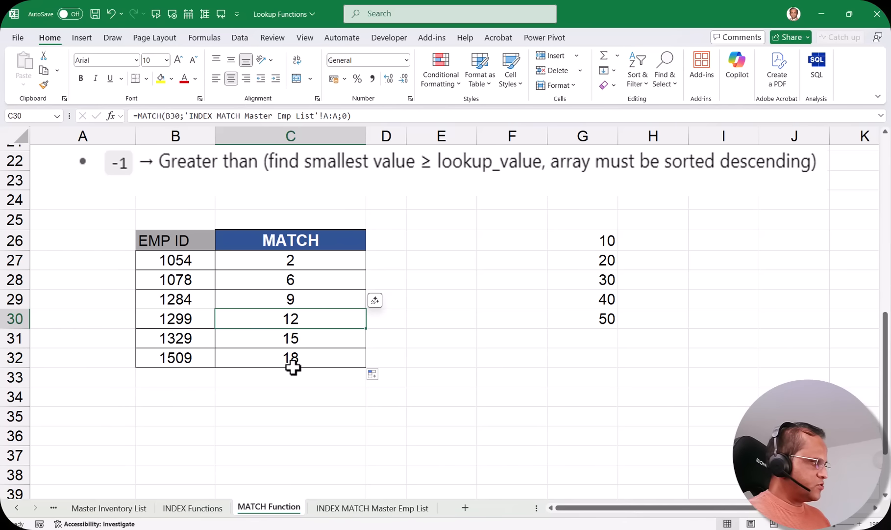
click(375, 508)
click(70, 341)
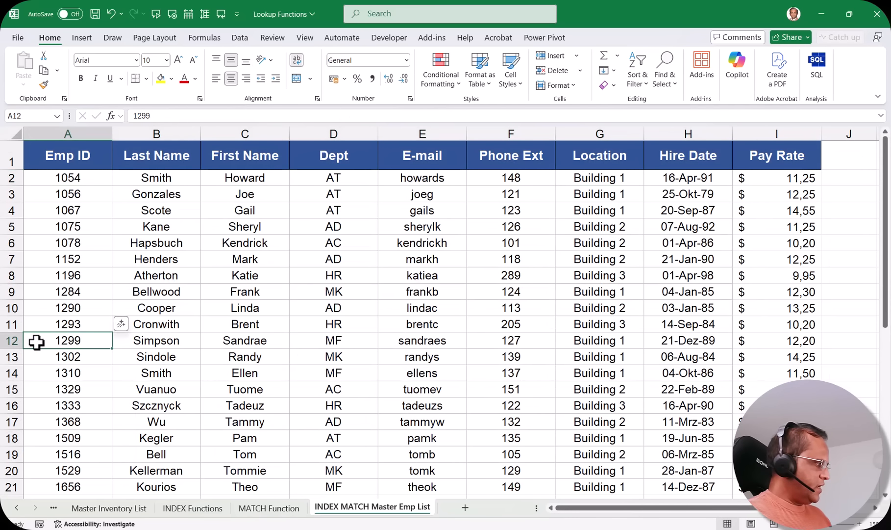
click(7, 340)
Verify Emp ID 1509's MATCH result in C32 against row 18 of the master list
click(269, 508)
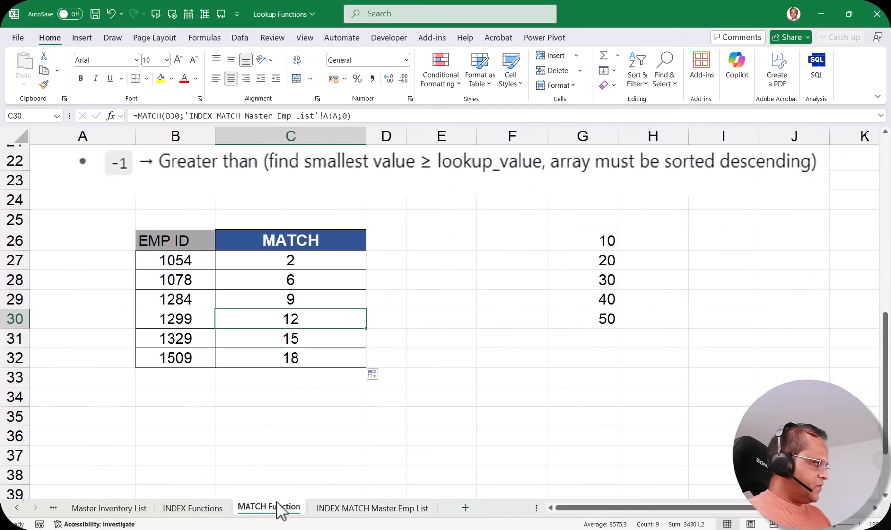
click(179, 357)
click(297, 359)
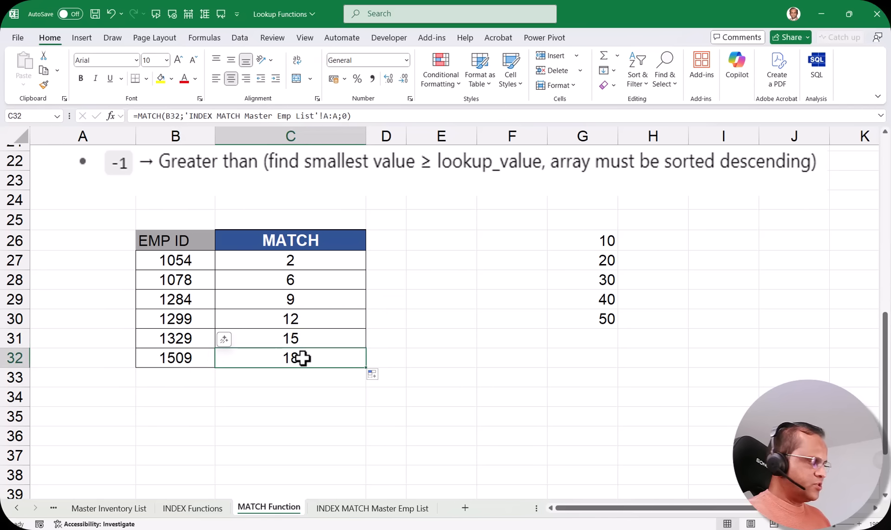
click(362, 507)
click(4, 438)
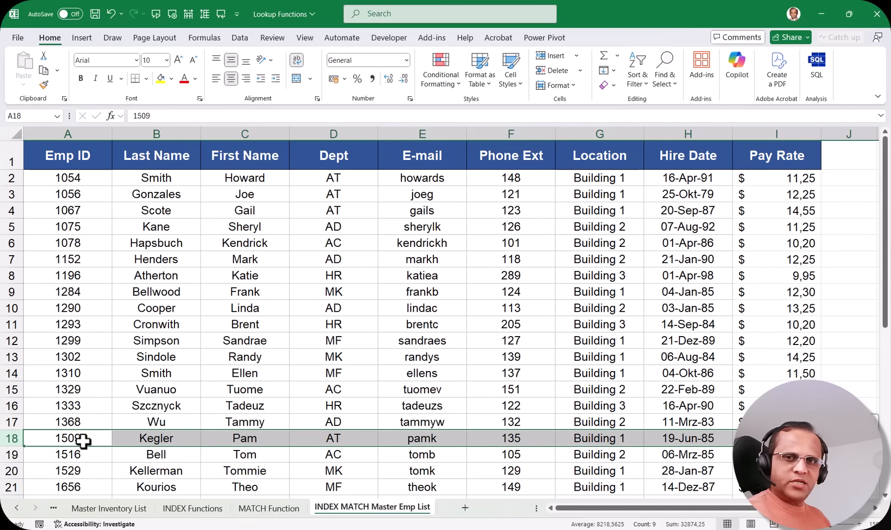
Return to the MATCH Function sheet, recheck C27, and select the 10–50 list in G26:G30
key(ctrl+Page_Up)
click(348, 266)
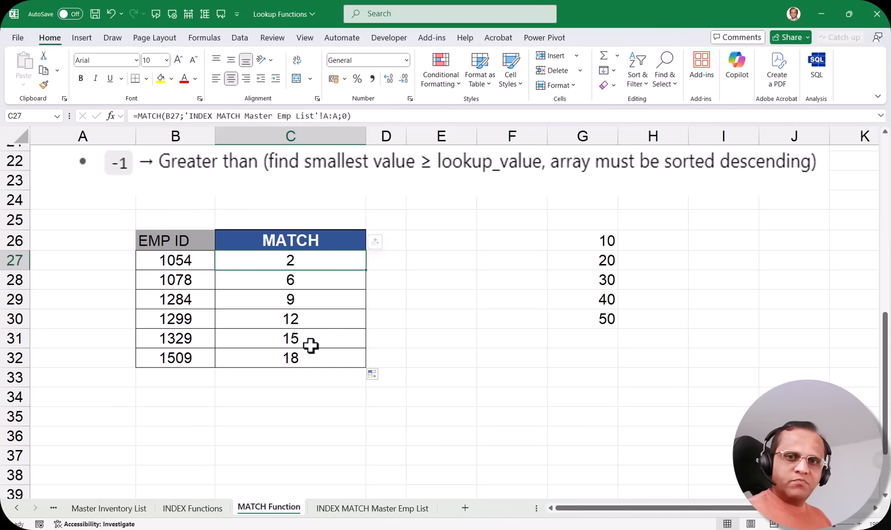
drag(593, 238, 591, 318)
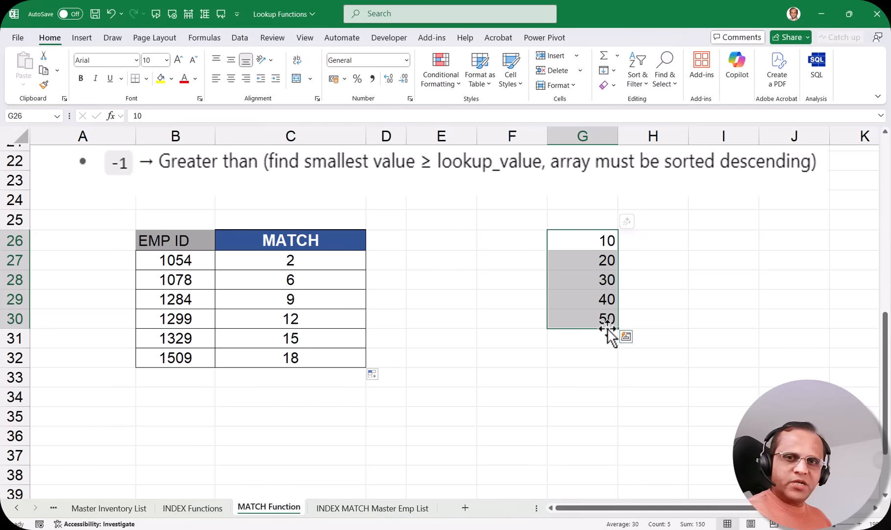
Enter =MATCH(30;G26:G30;0) in G32 using the exact-match type
click(591, 359)
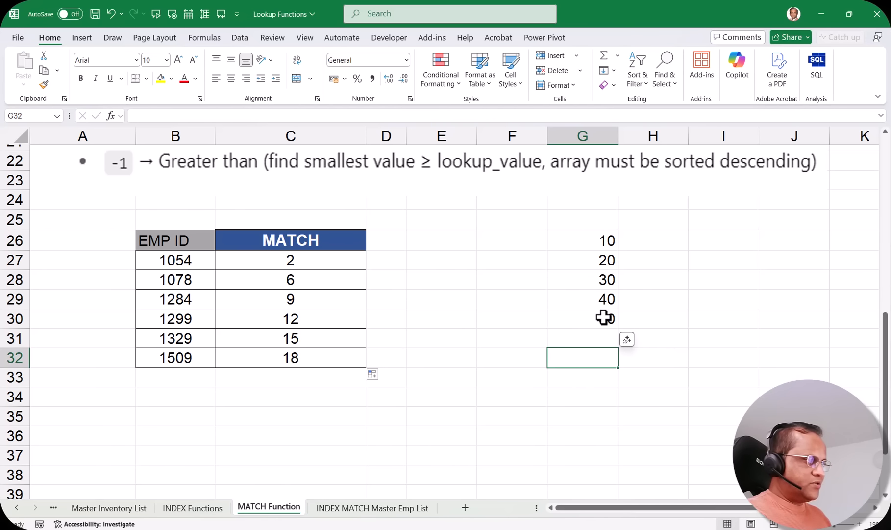
text(=mat)
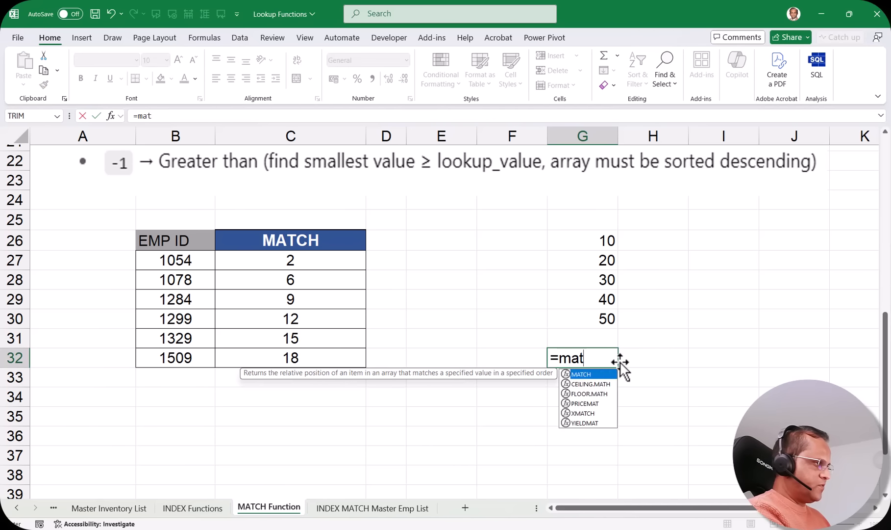
key(Tab)
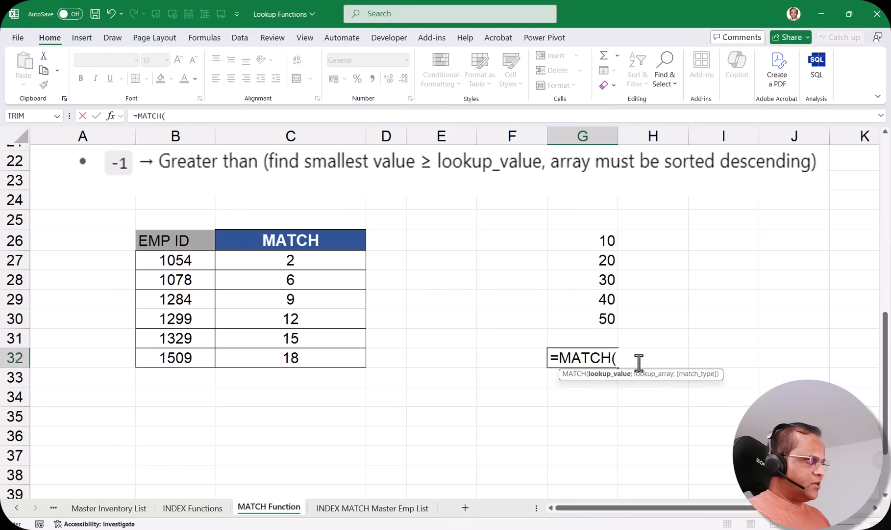
text(30;)
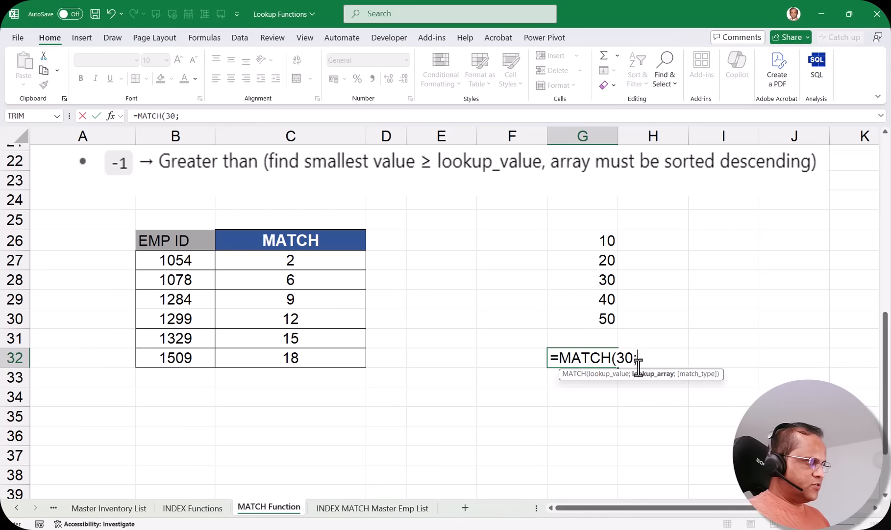
drag(587, 241, 597, 315)
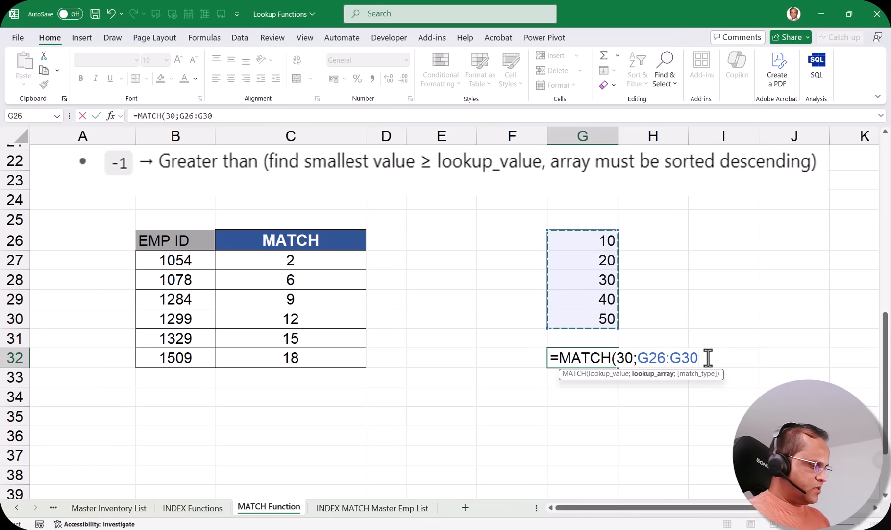
text(;)
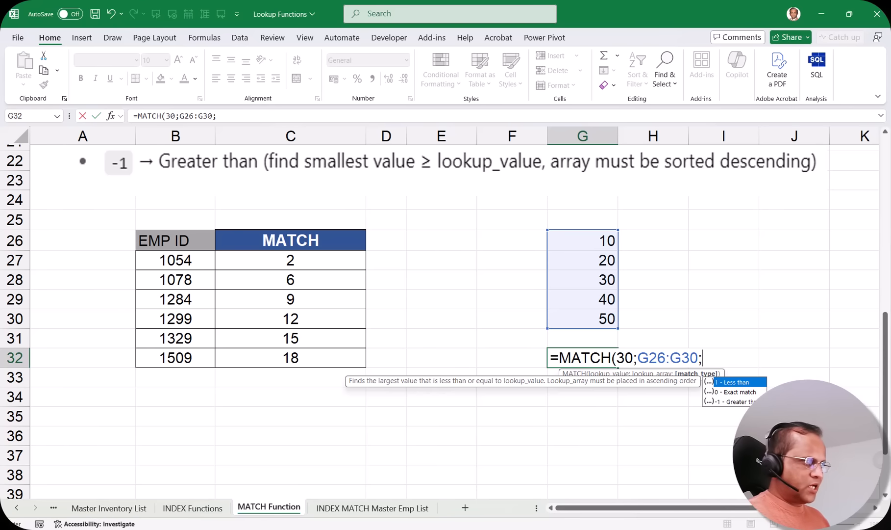
double_click(731, 392)
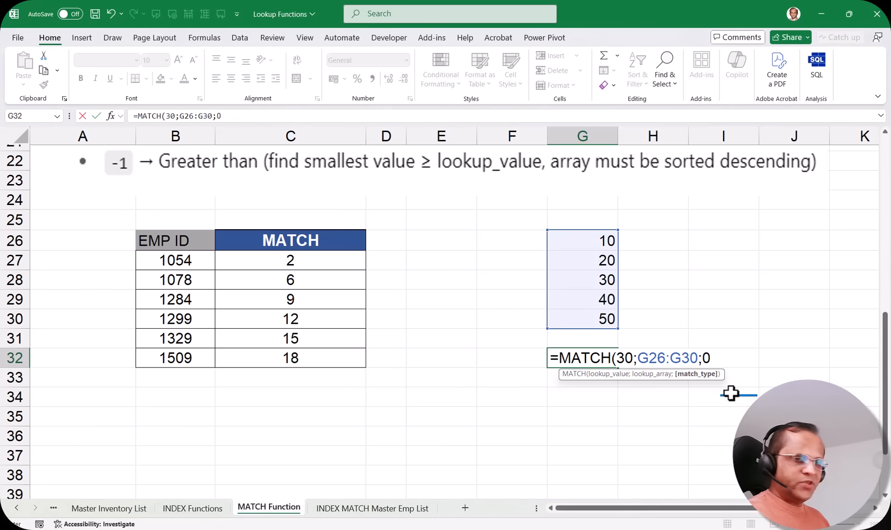
text())
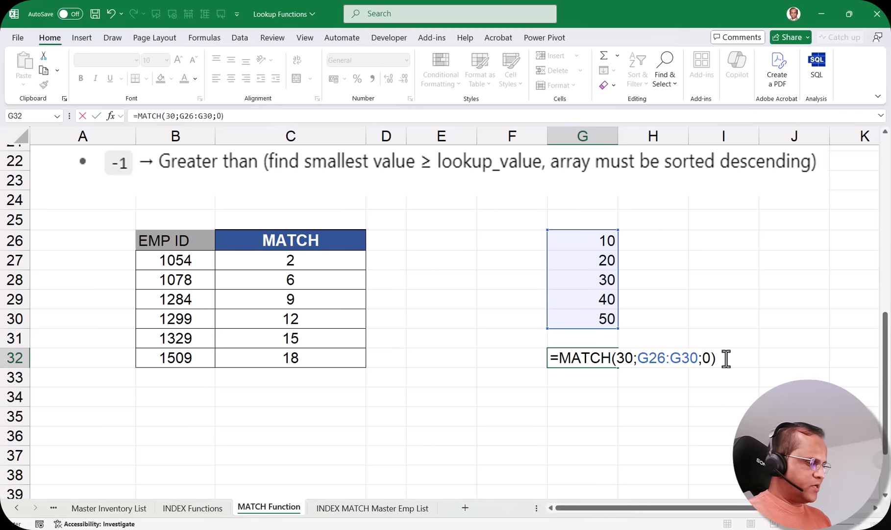
key(Return)
Check that G32 returns 3, the position of 30 in G28
click(603, 358)
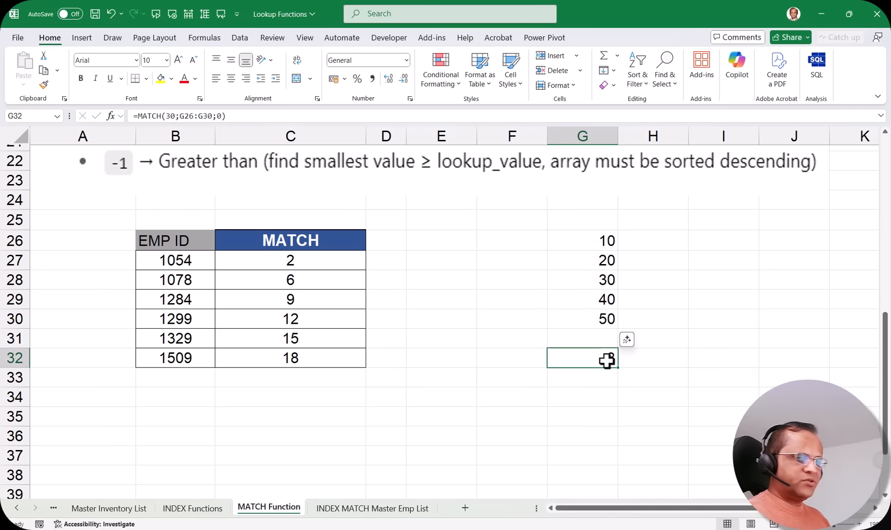
click(603, 280)
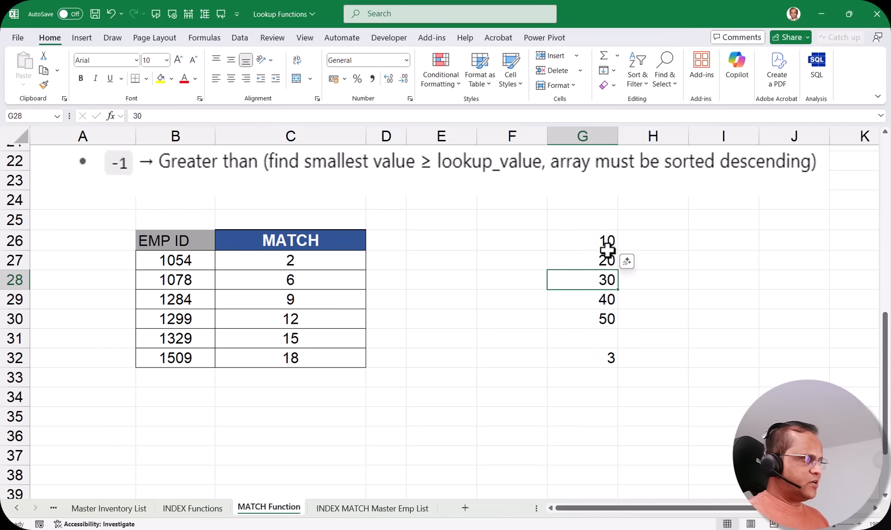
click(610, 356)
click(605, 396)
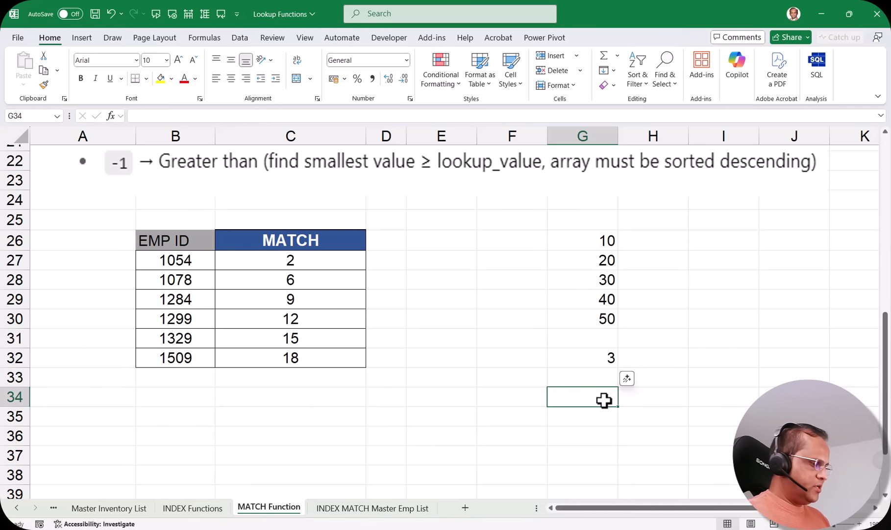
Enter =MATCH(25;G26:G30;1) in G34 with the less-than match type, returning 2
text(=mat)
key(Tab)
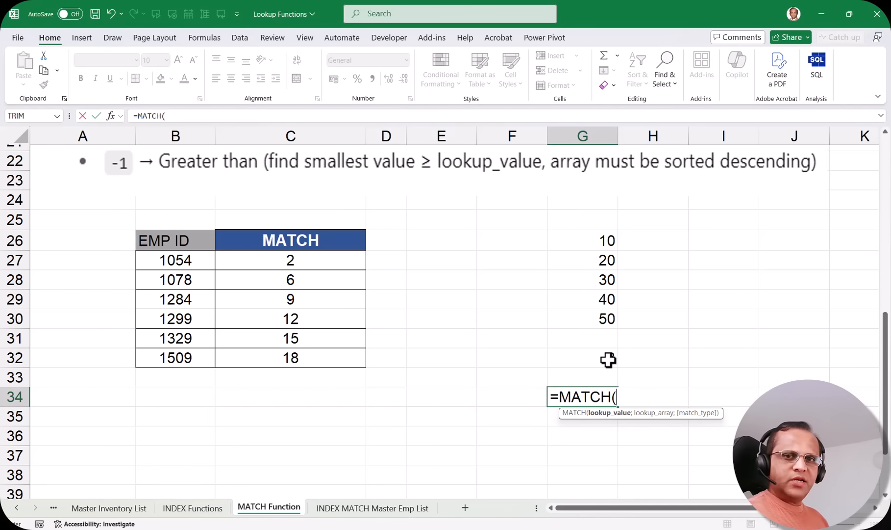
text(25)
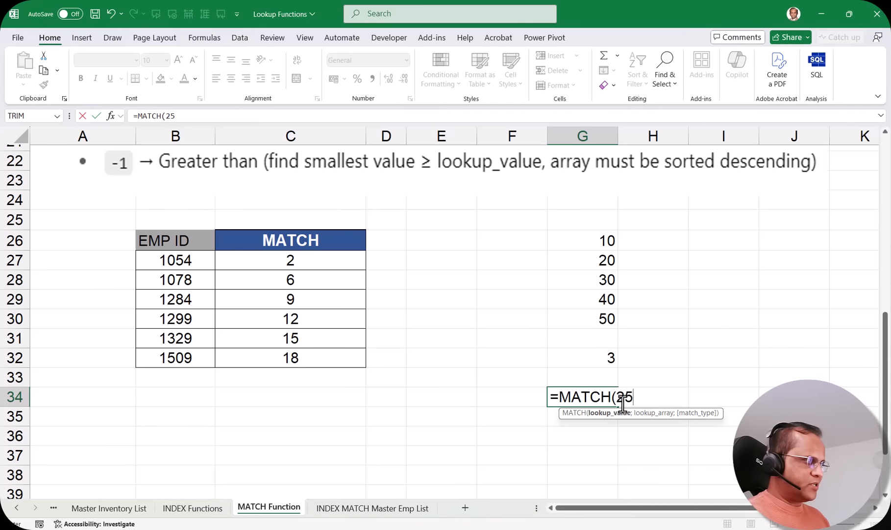
text(;)
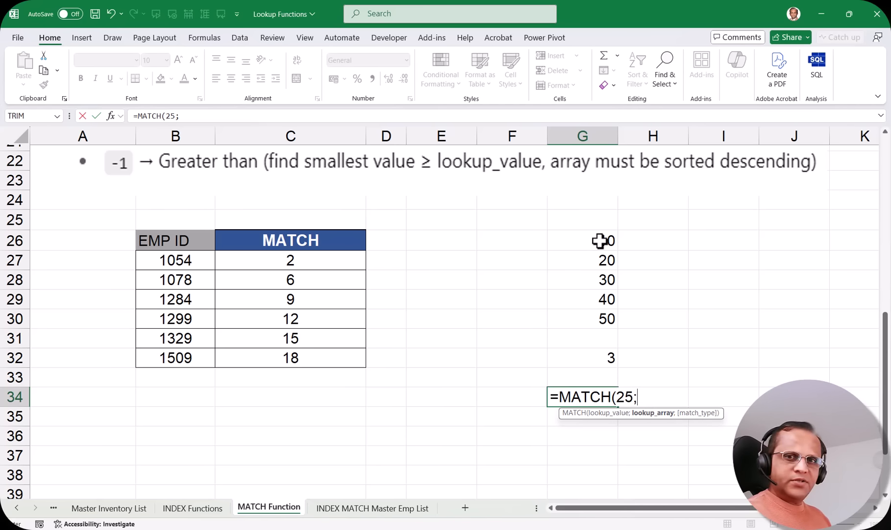
drag(600, 240, 597, 316)
text(;)
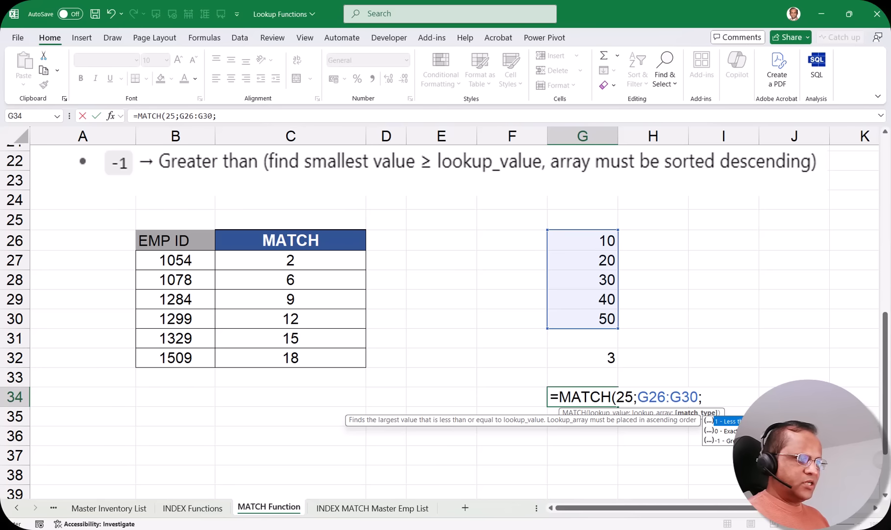
double_click(736, 421)
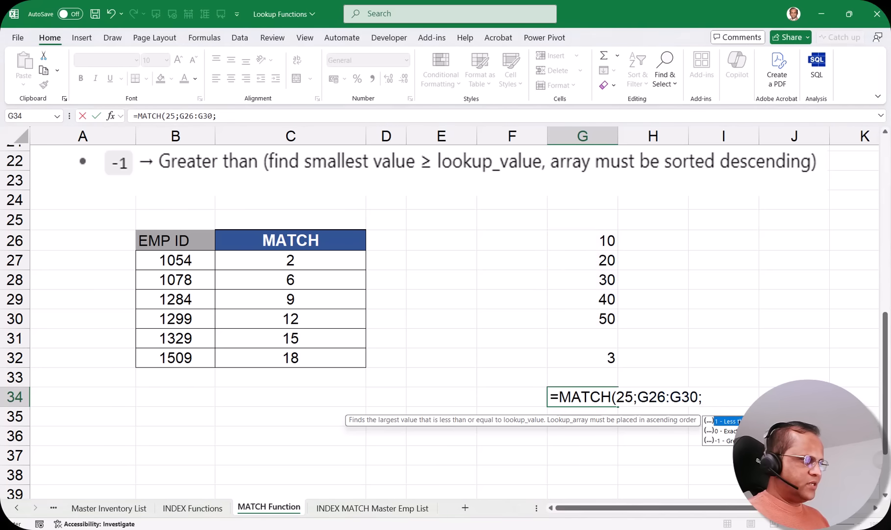
text())
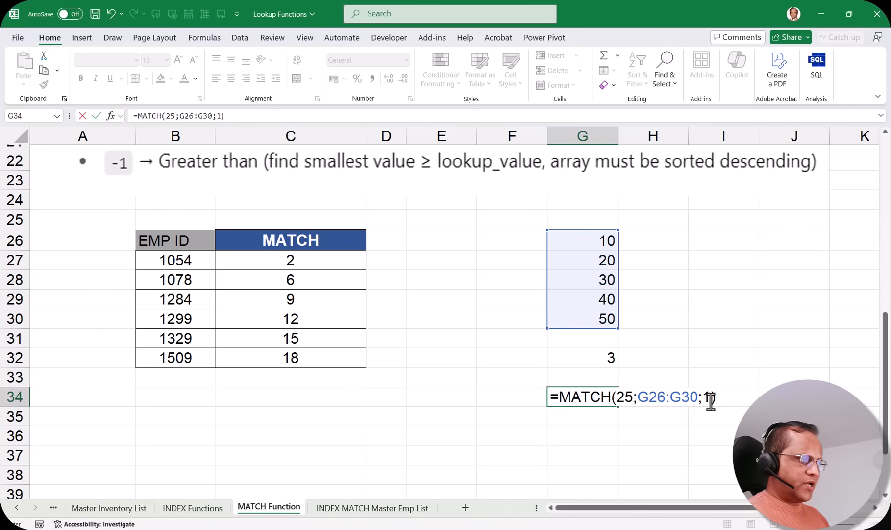
key(Return)
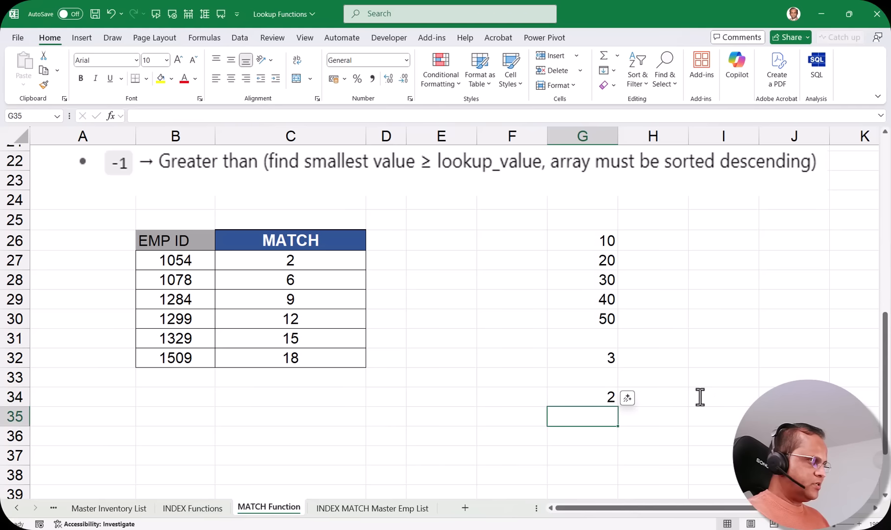
click(608, 400)
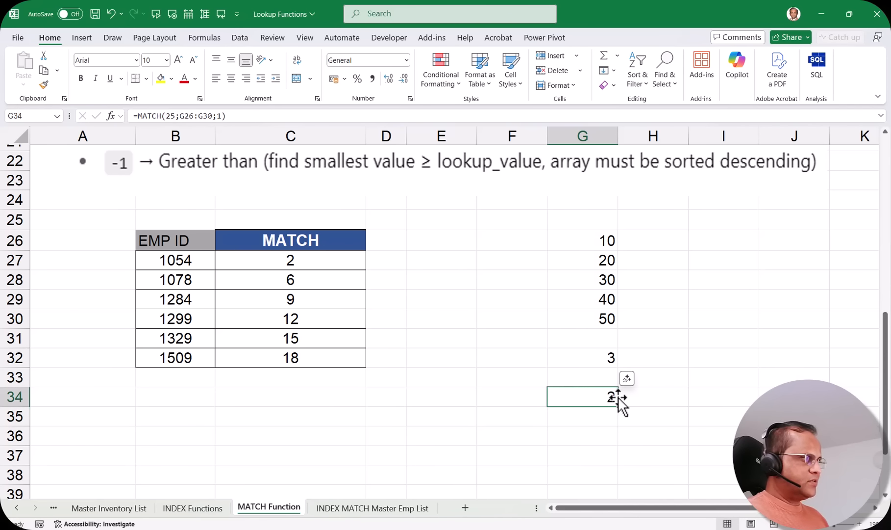
double_click(599, 399)
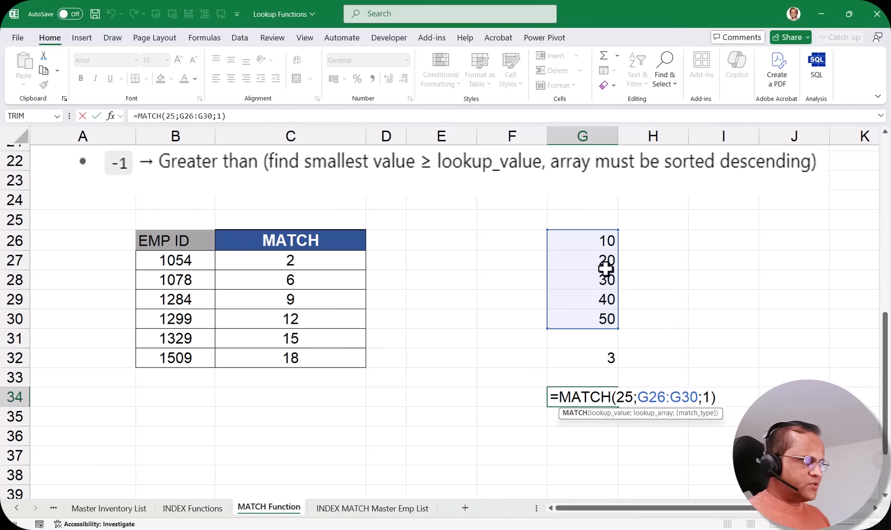
Change G34's lookup value to 31 and compare its result 3 with the 30 in G28
double_click(625, 396)
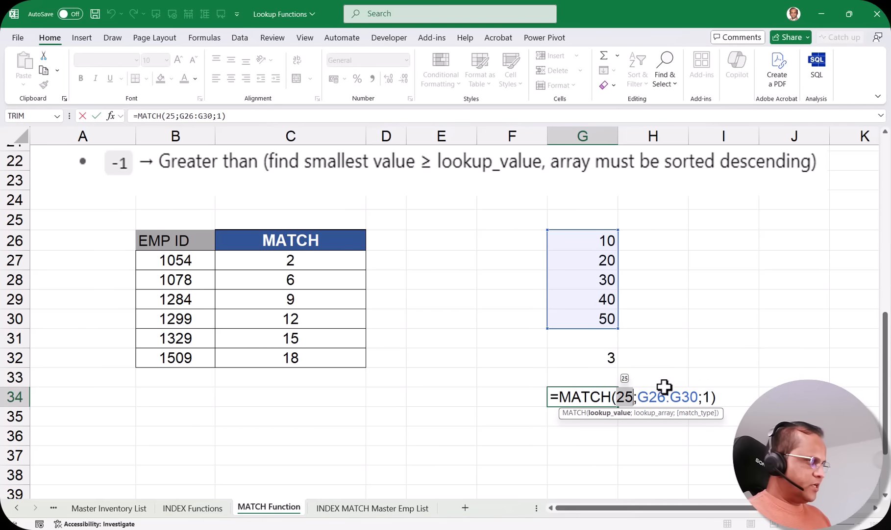
text(31)
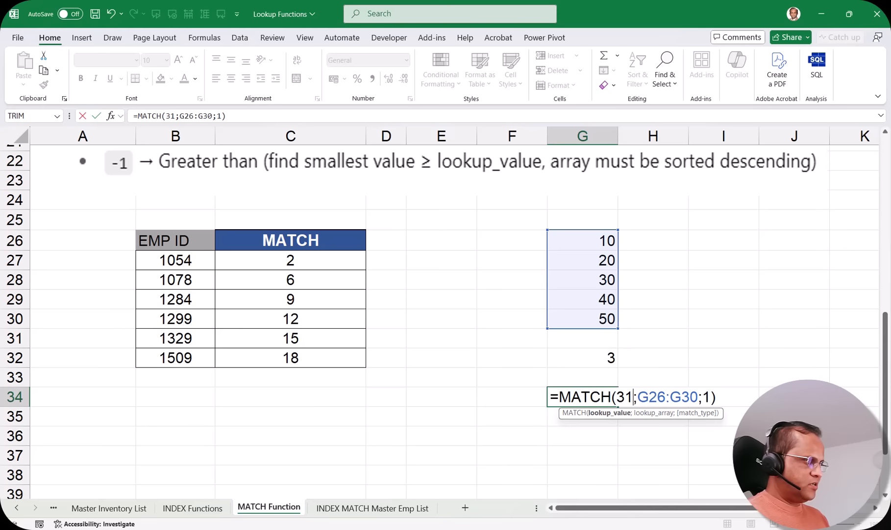
key(Return)
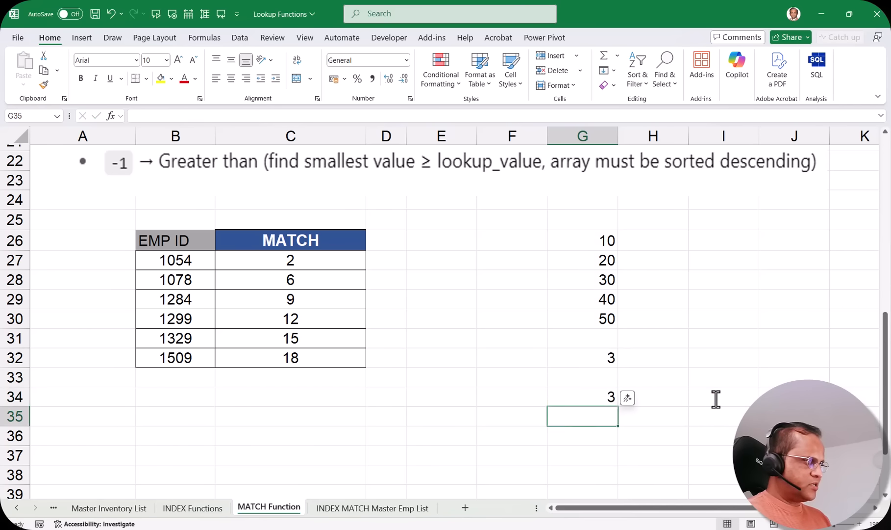
click(601, 394)
click(601, 280)
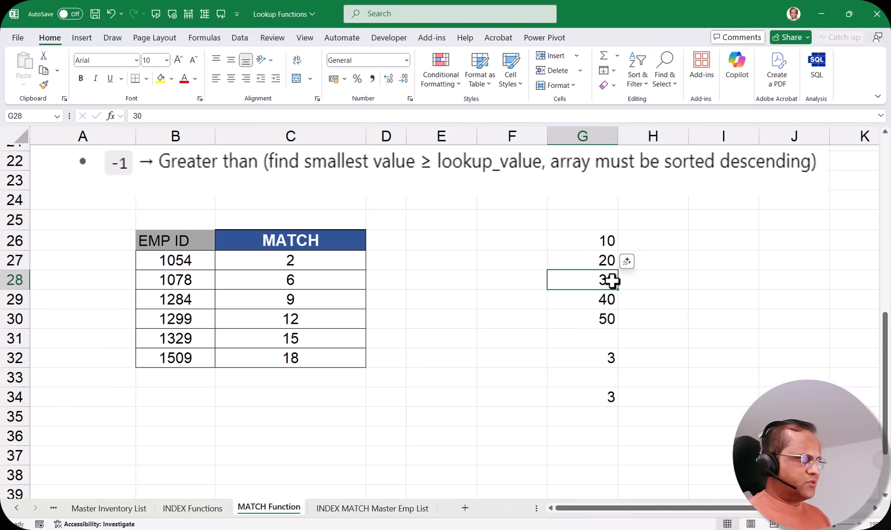
Restore G34's lookup value to 25 so it returns 2 again
click(600, 395)
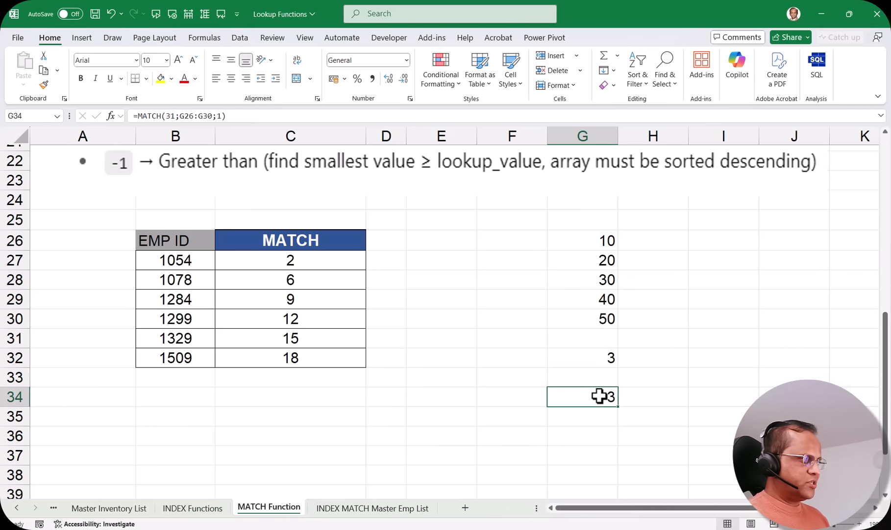
double_click(599, 396)
drag(618, 396, 638, 400)
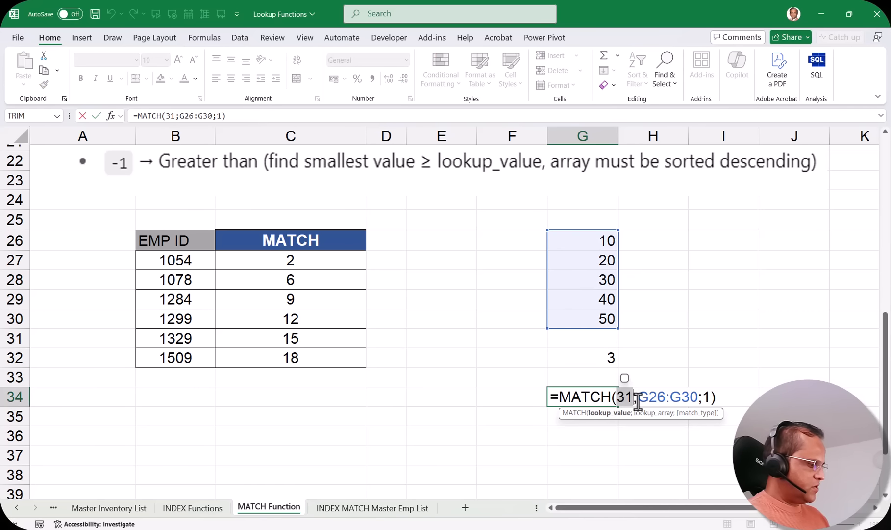
text(2)
key(Return)
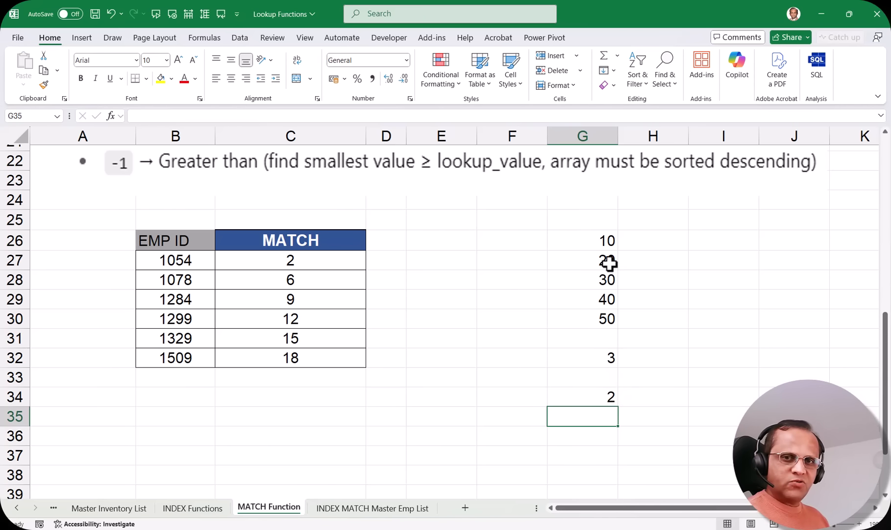
click(608, 397)
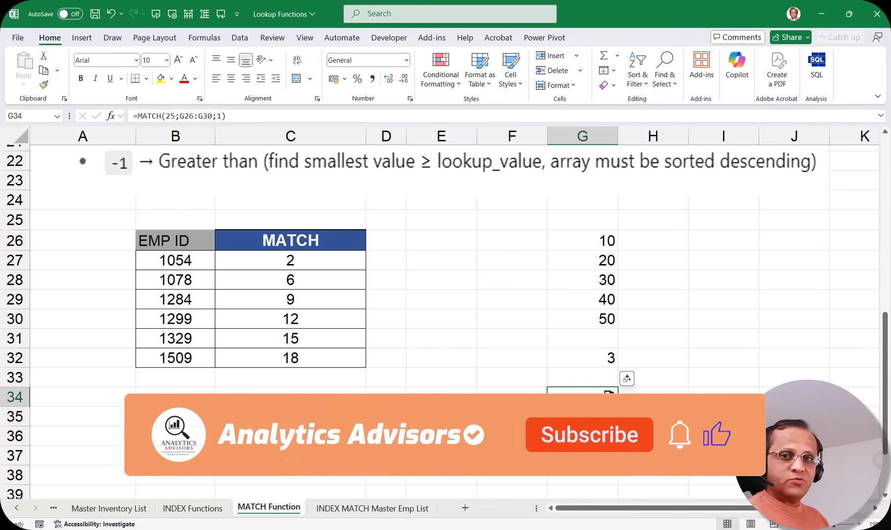
Switch G34 to match type 0, which returns #N/A for 25
double_click(608, 395)
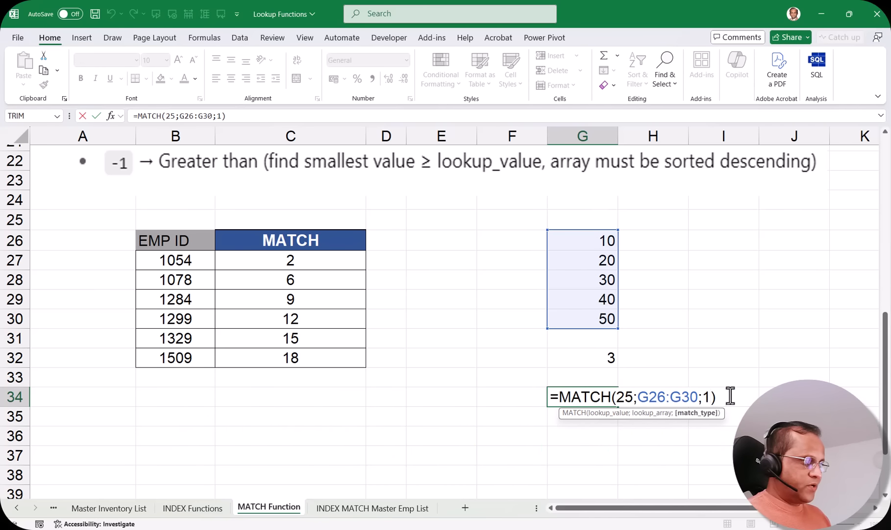
key(BackSpace)
text(0)
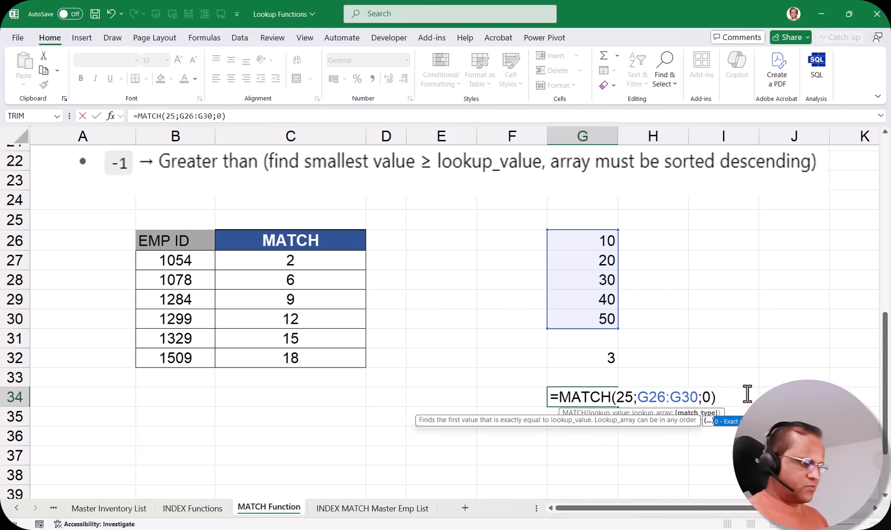
key(Return)
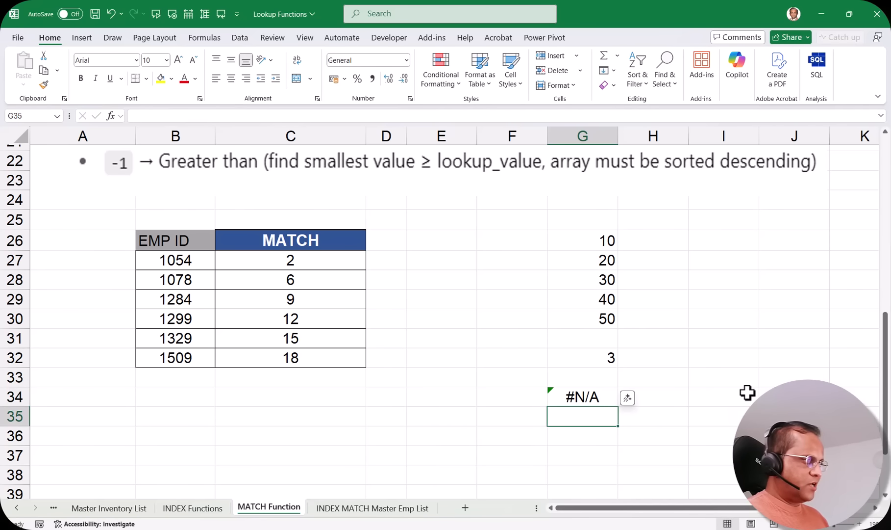
click(594, 395)
Change G34's lookup value to 40, returning 4 for the 40 in G29
double_click(598, 396)
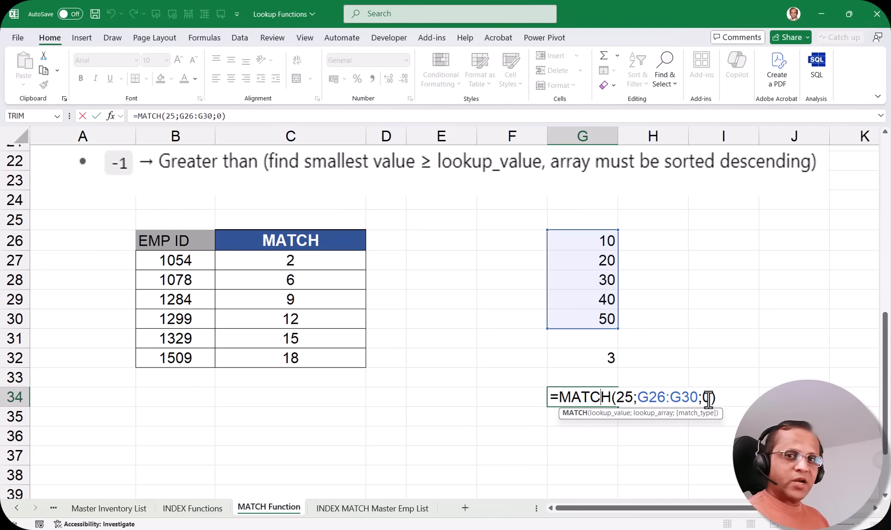
double_click(624, 396)
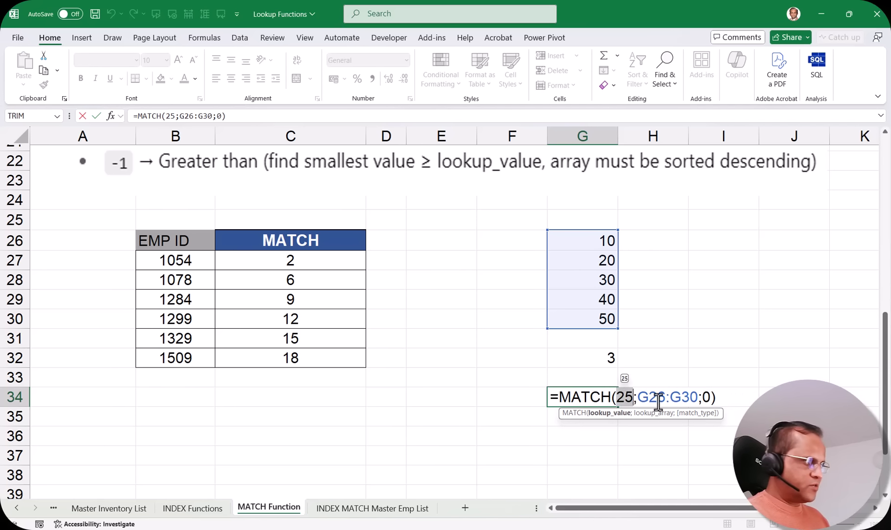
text(40)
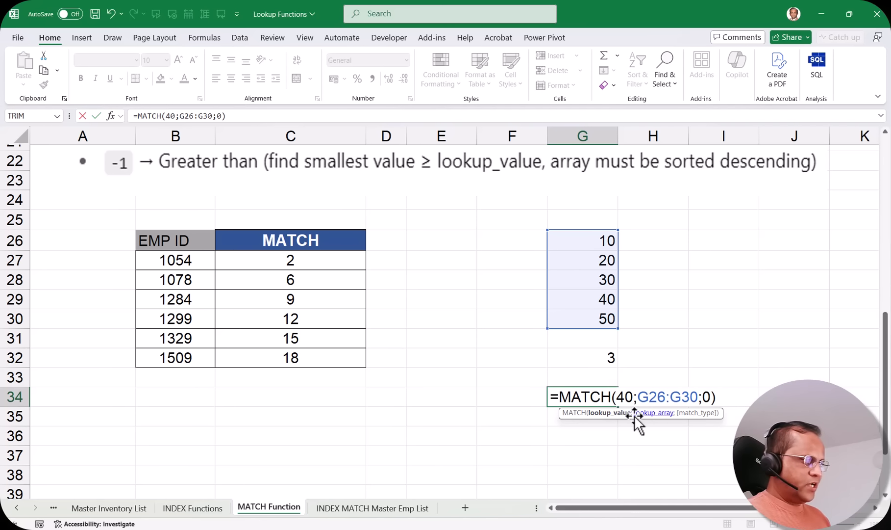
key(Return)
click(593, 396)
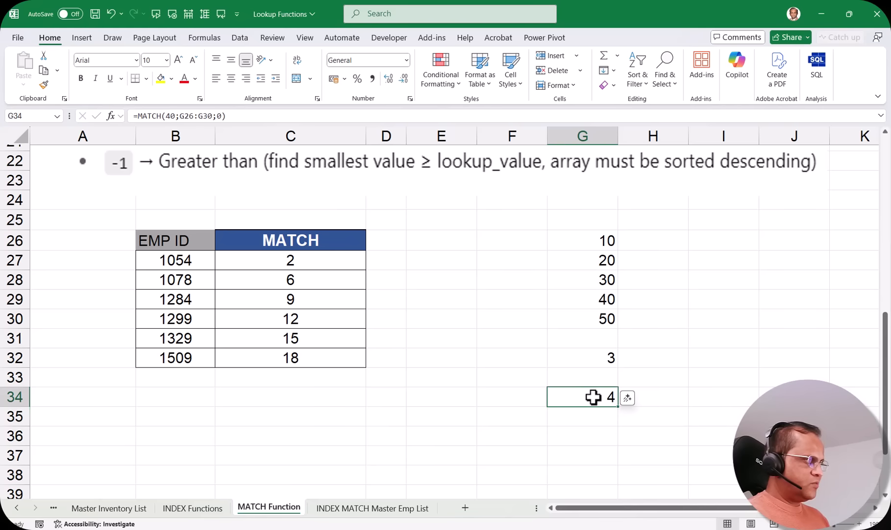
click(596, 299)
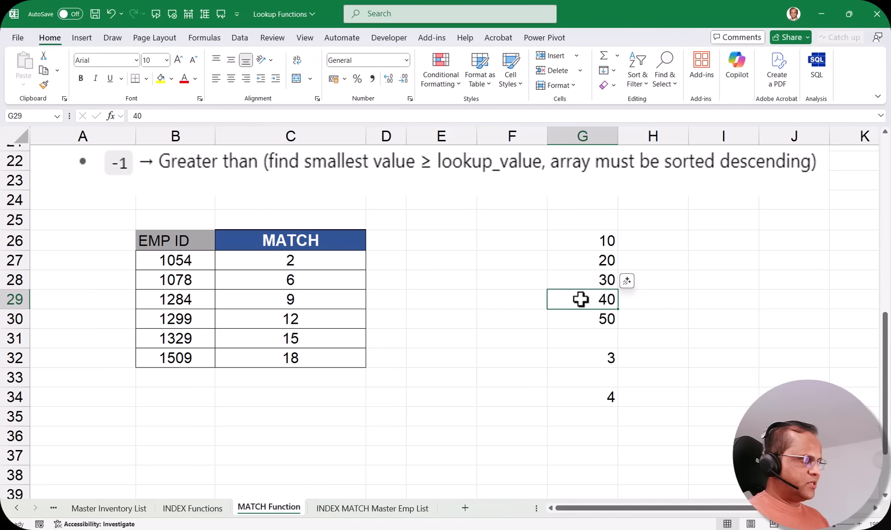
Set G34's match type back to 1, giving =MATCH(40;G26:G30;1)
click(599, 398)
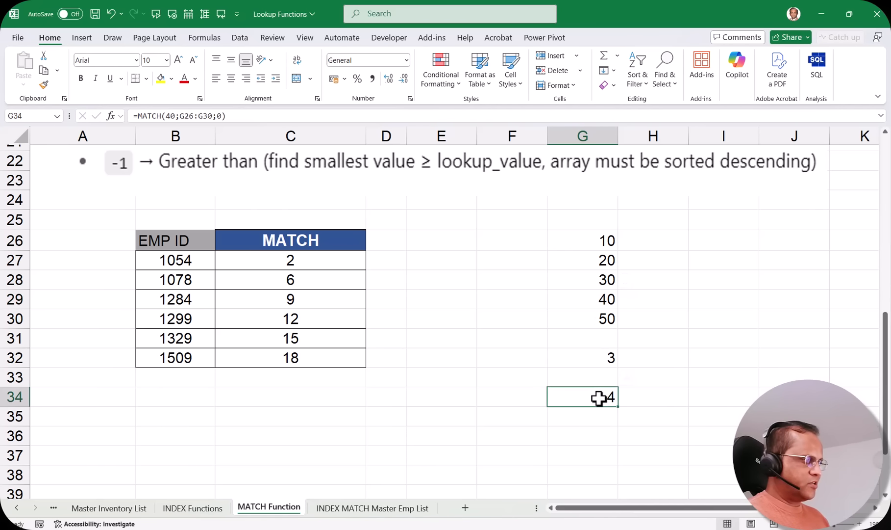
double_click(599, 397)
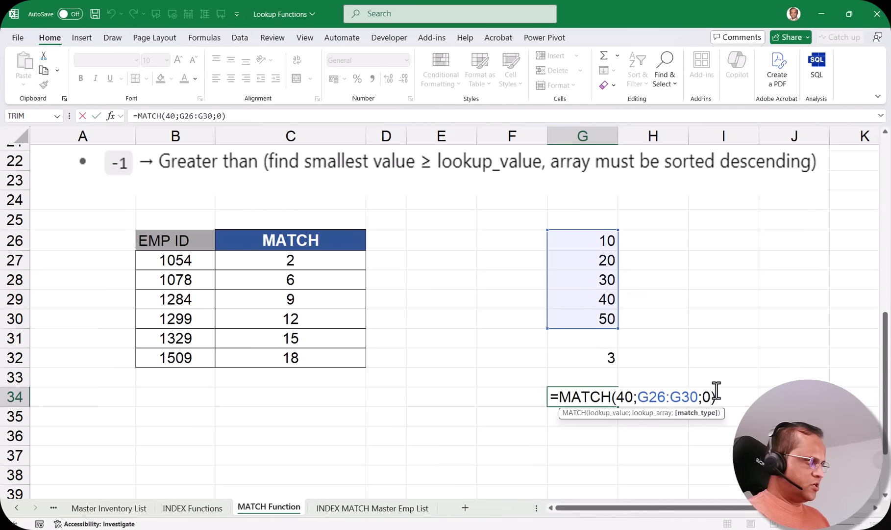
key(BackSpace)
text(1)
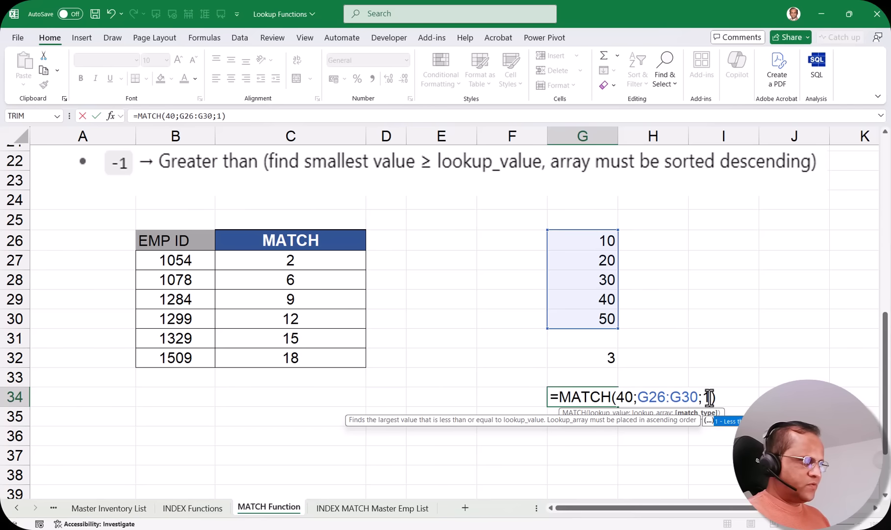
key(Return)
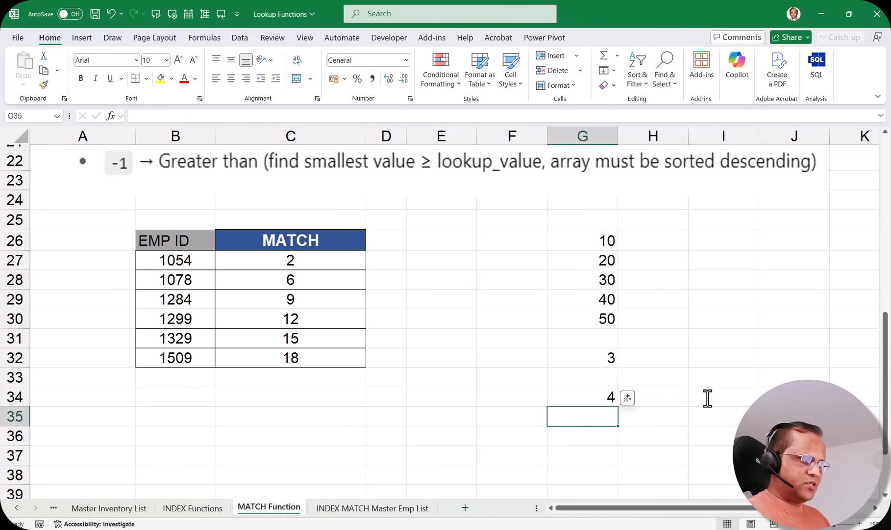
click(596, 395)
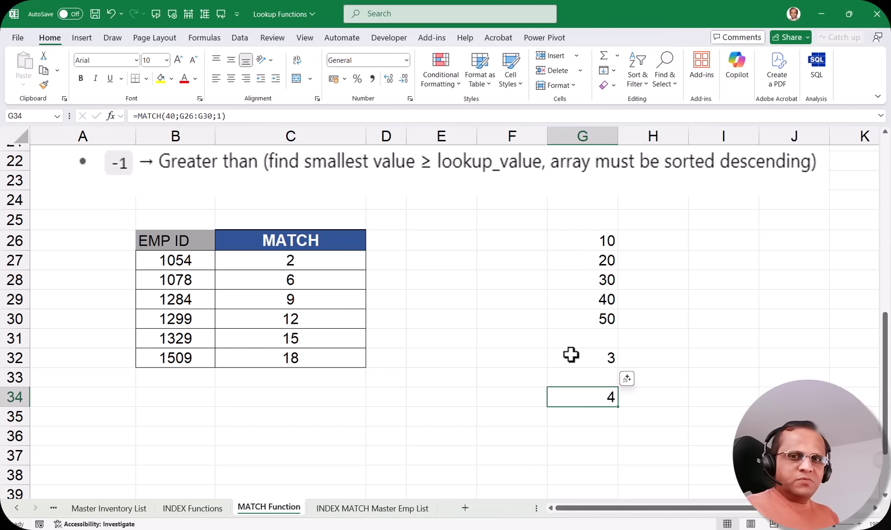